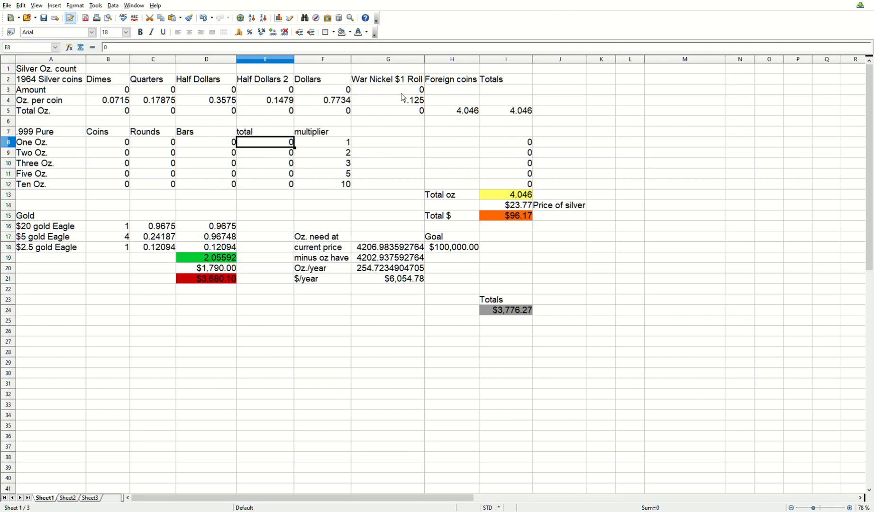
# Set the Dimes amount to 1 and check the formula for their total ounces
pyautogui.click(108, 91)
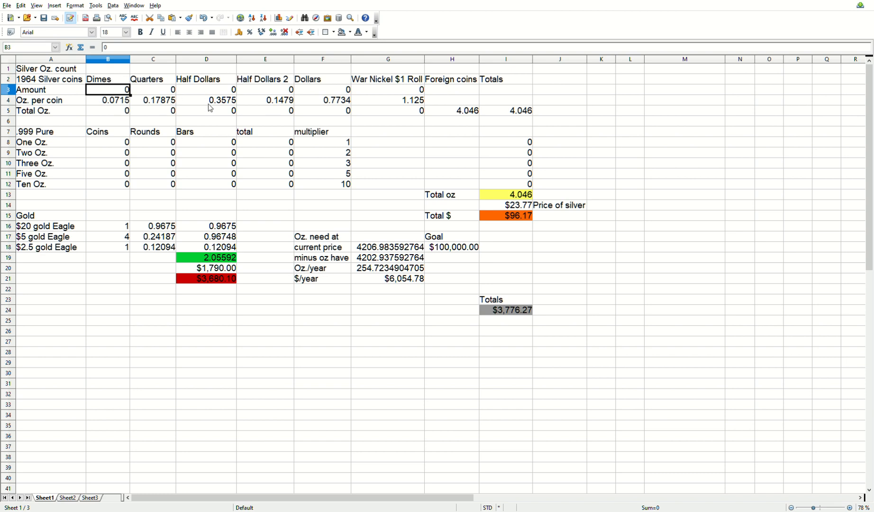
pyautogui.click(120, 102)
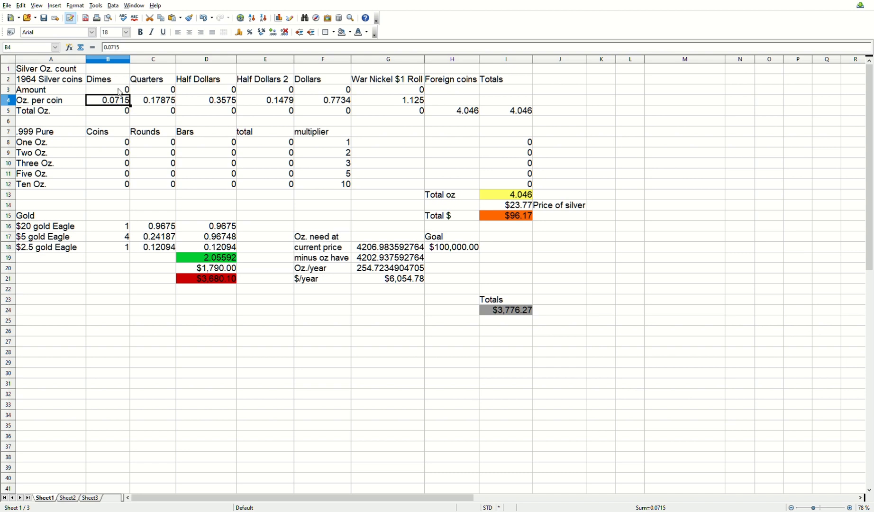
pyautogui.click(120, 91)
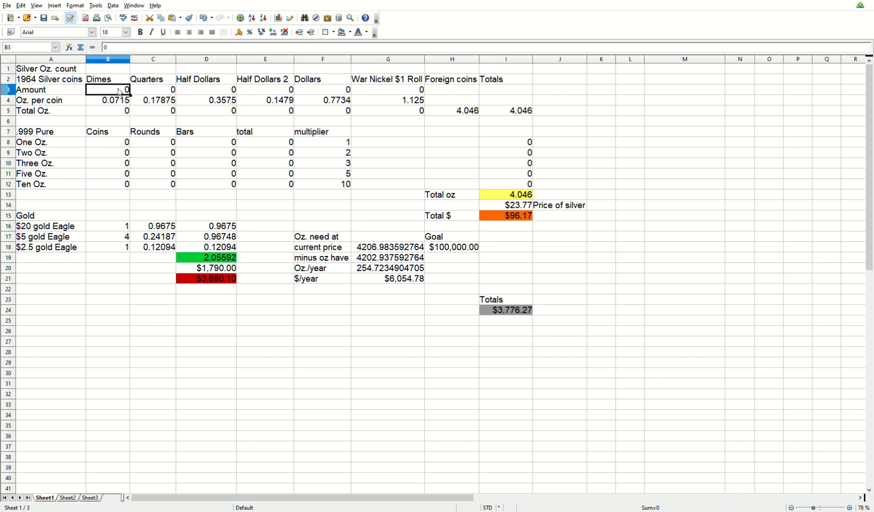
pyautogui.write('1')
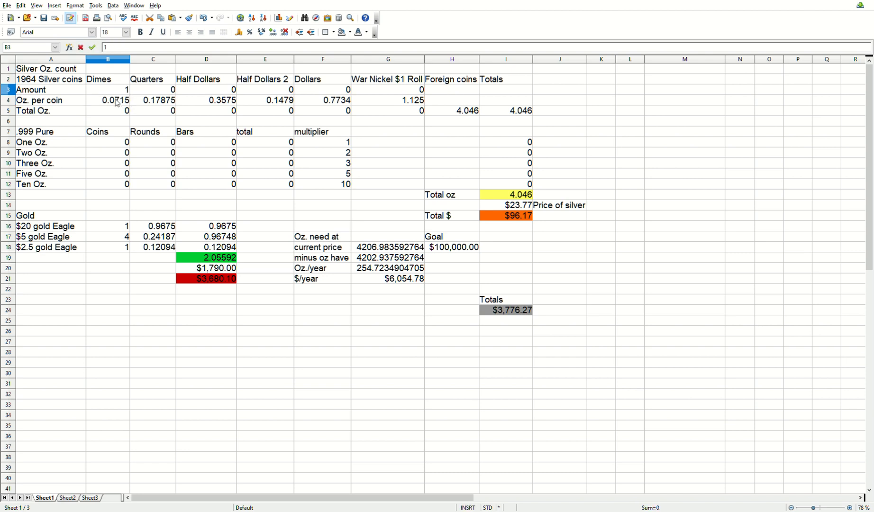
pyautogui.click(115, 113)
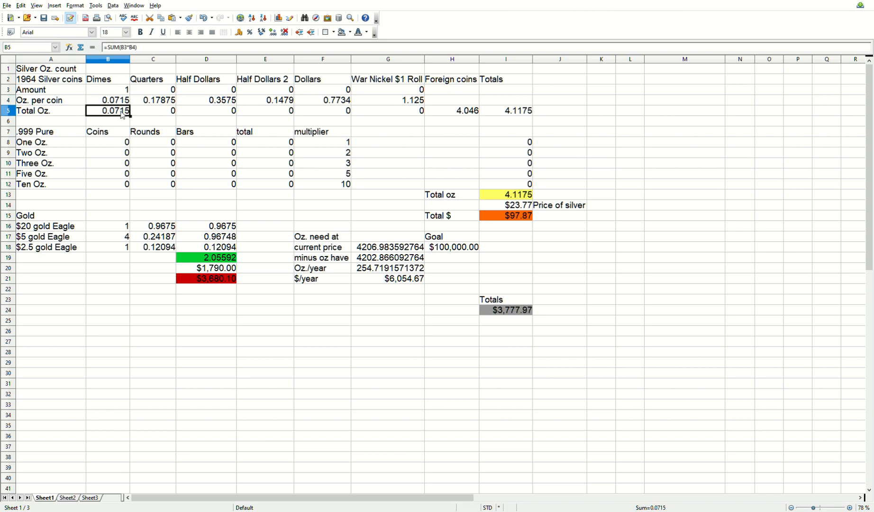
# Change the Dimes amount to 300 and check their total ounces
pyautogui.click(128, 93)
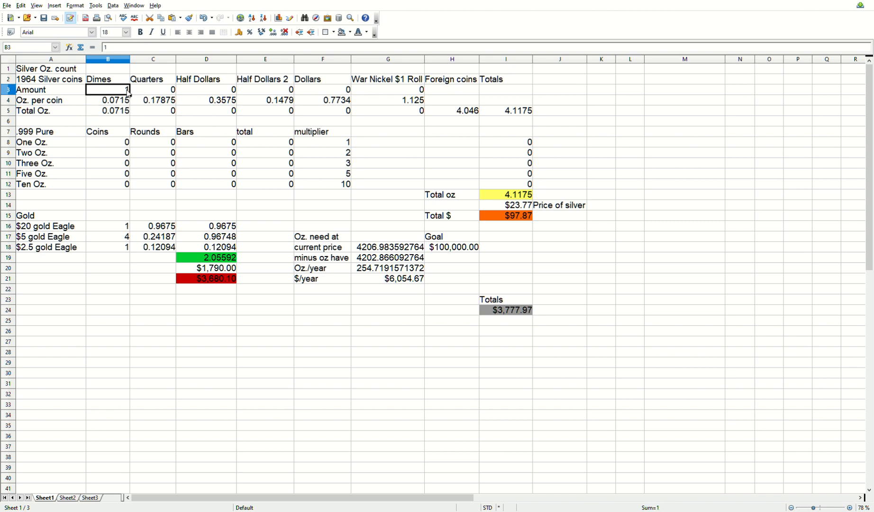
pyautogui.write('300')
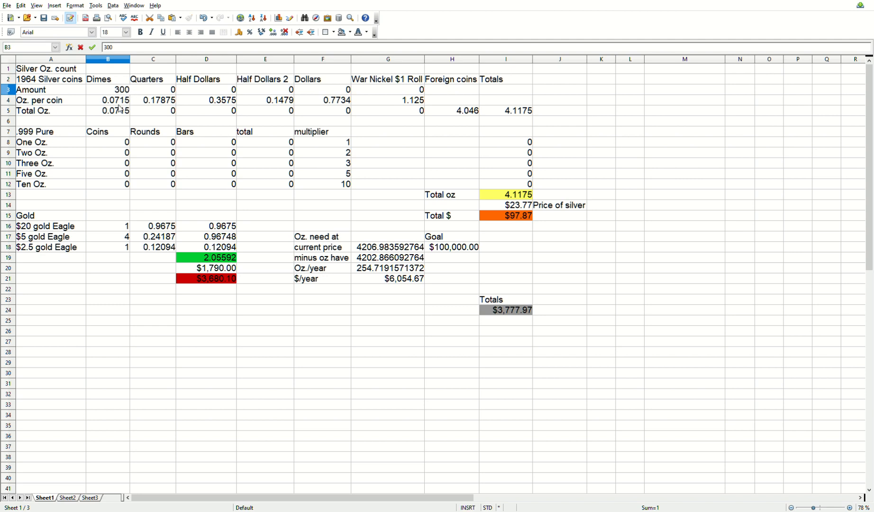
pyautogui.click(121, 97)
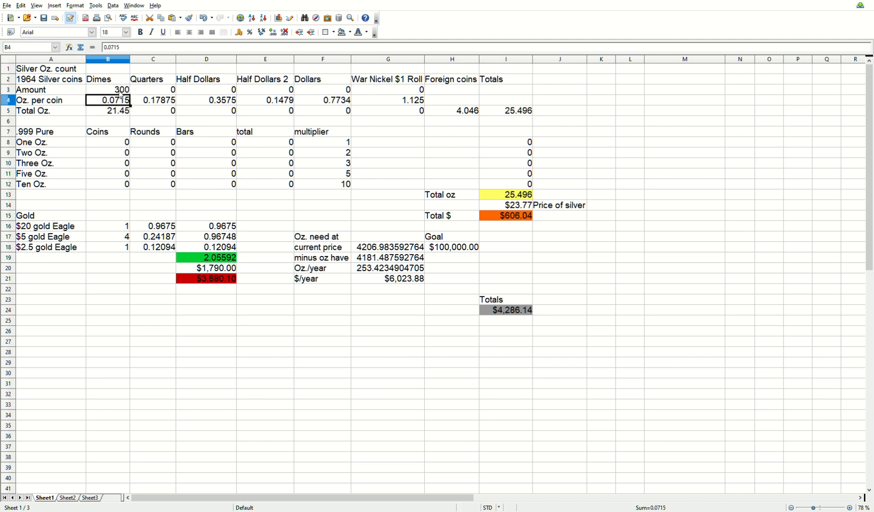
pyautogui.click(116, 116)
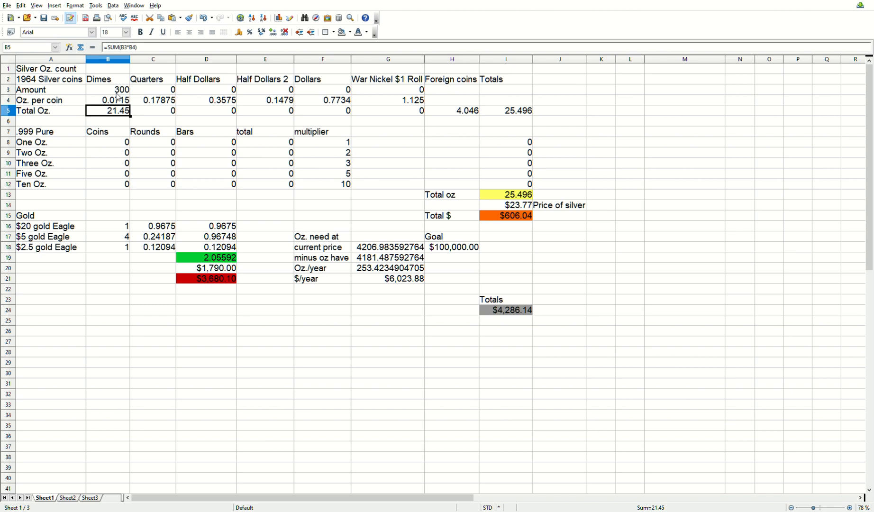
# Set the Dimes amount to 308 and the Quarters amount to 320
pyautogui.click(117, 94)
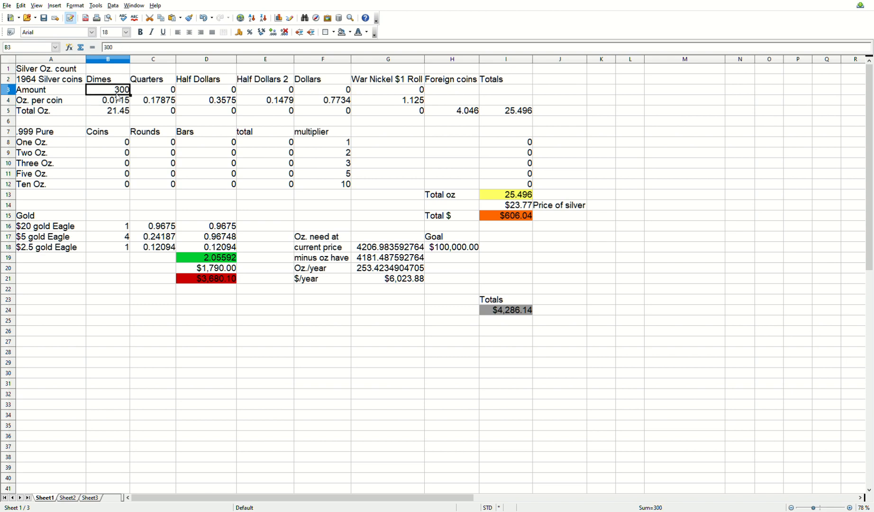
pyautogui.write('308')
pyautogui.click(118, 112)
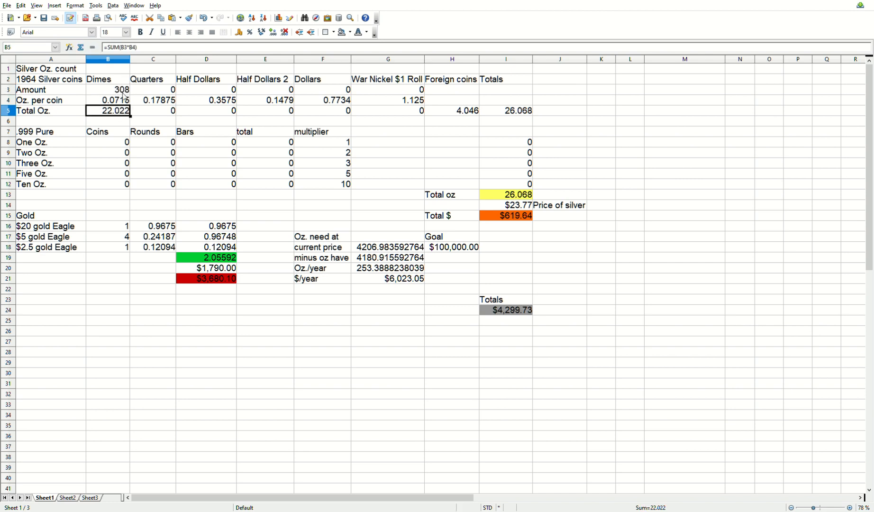
pyautogui.click(157, 93)
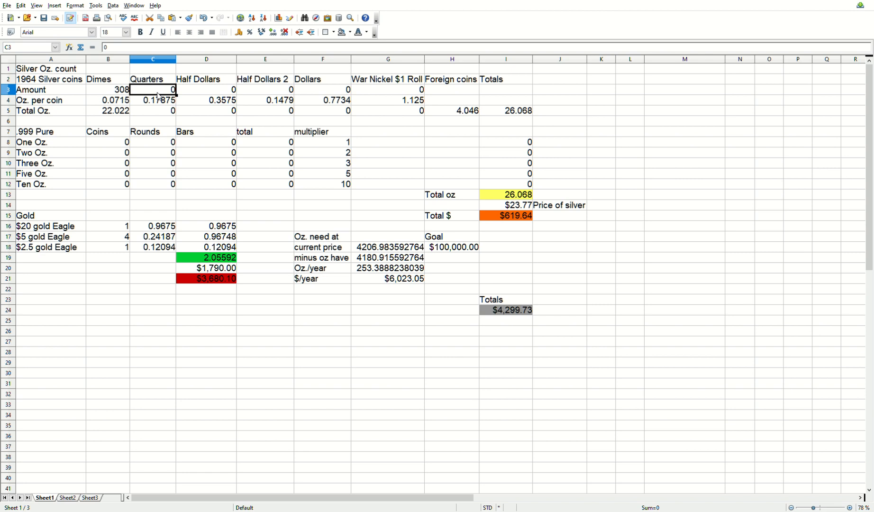
pyautogui.write('320')
pyautogui.click(159, 114)
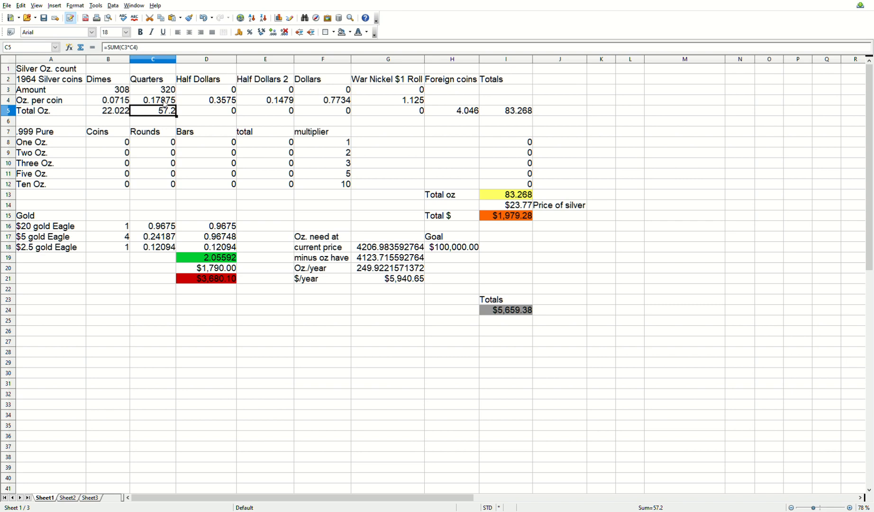
# Enter the remaining coin amounts: 20 for Half Dollars, 50 for Half Dollars 2 and 100 for Dollars
pyautogui.click(224, 93)
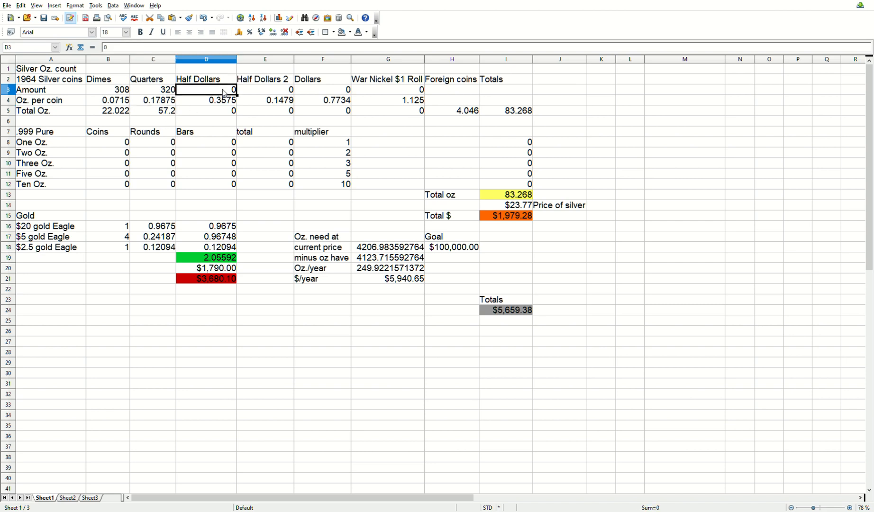
pyautogui.write('20')
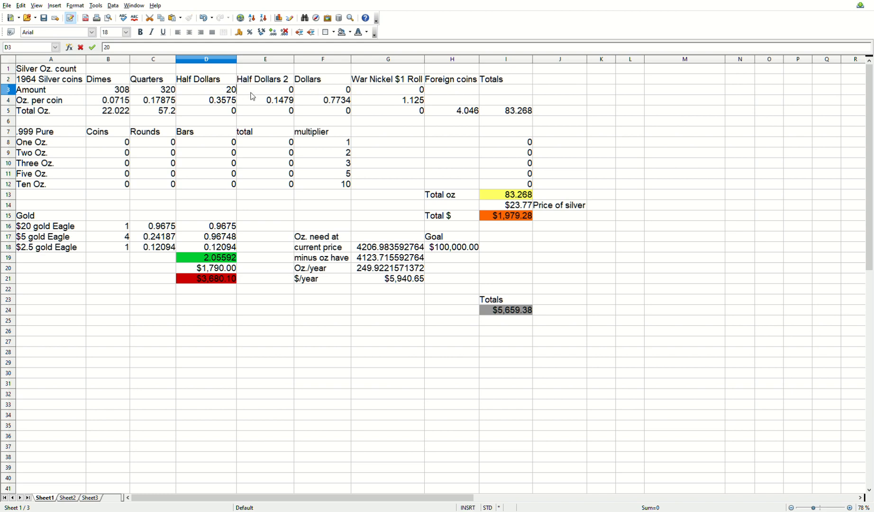
pyautogui.click(254, 95)
pyautogui.write('50')
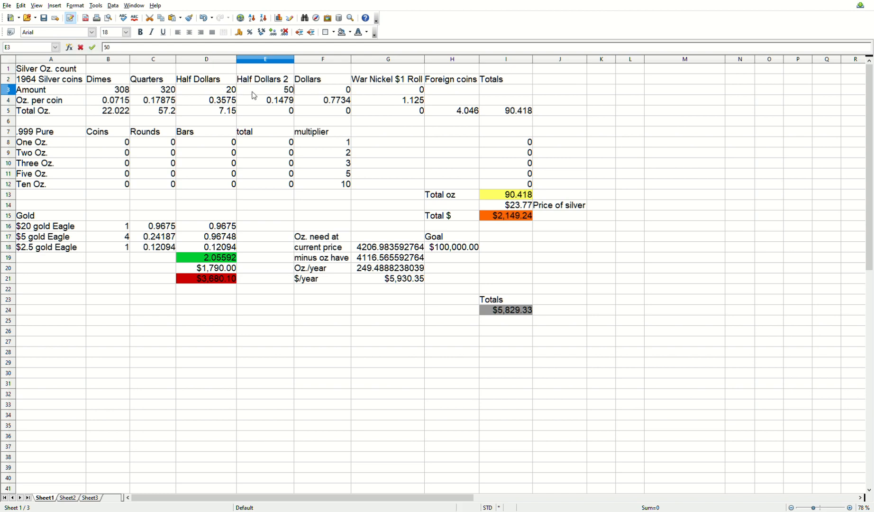
pyautogui.click(311, 91)
pyautogui.write('100')
pyautogui.click(315, 111)
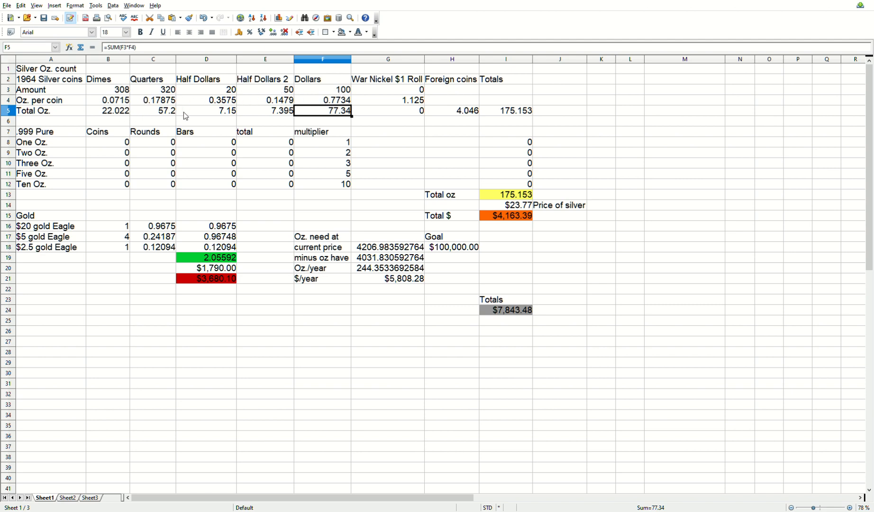
# Examine which cells the formula for the silver coins' overall total ounces adds up
pyautogui.click(514, 112)
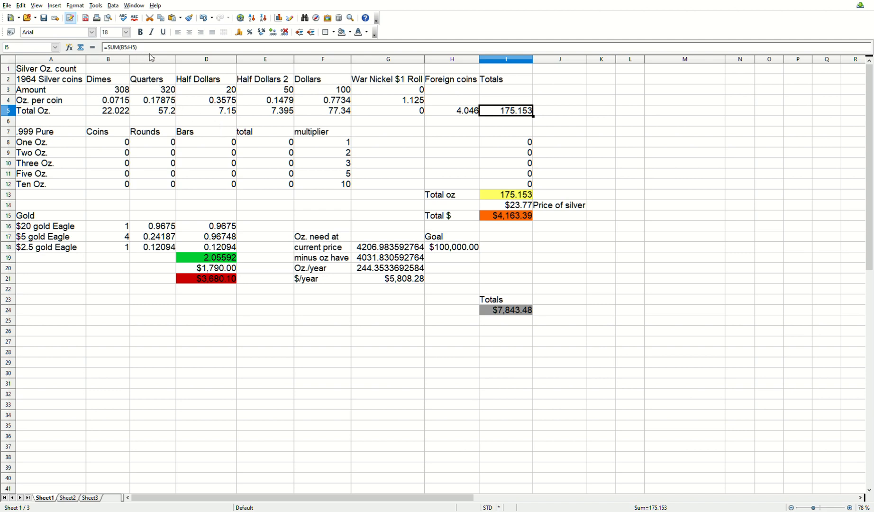
pyautogui.click(193, 48)
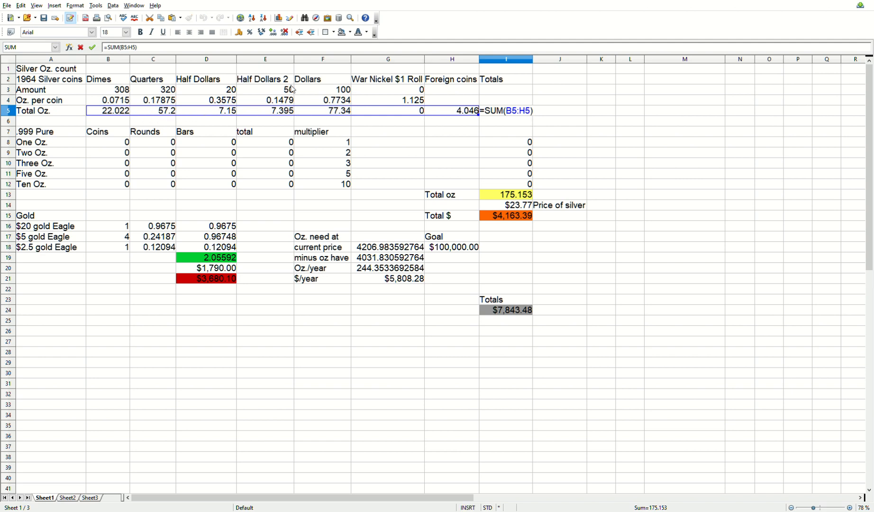
pyautogui.press('Return')
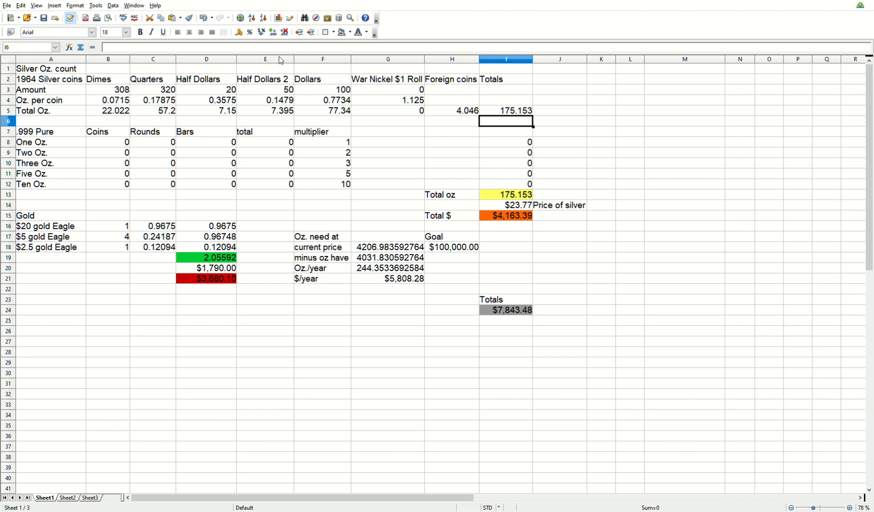
pyautogui.click(510, 115)
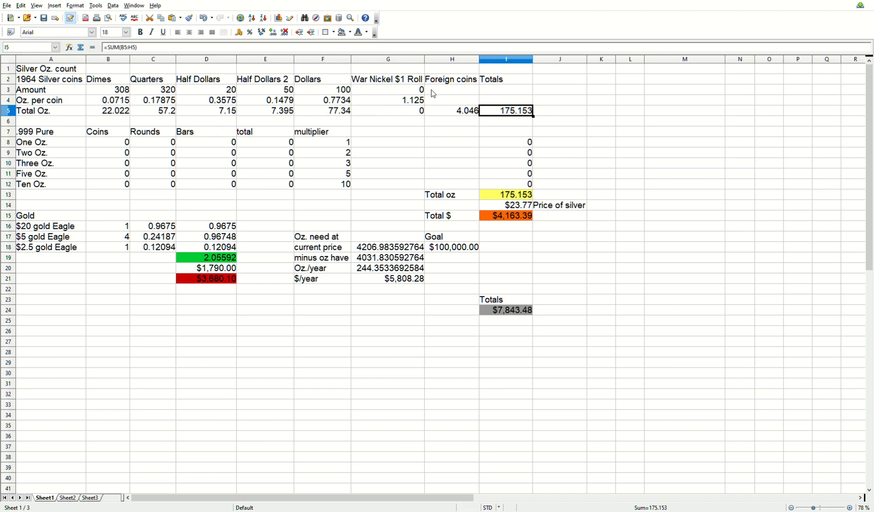
# Set the amount of War Nickel $1 rolls to 2 and check their total ounces
pyautogui.click(461, 92)
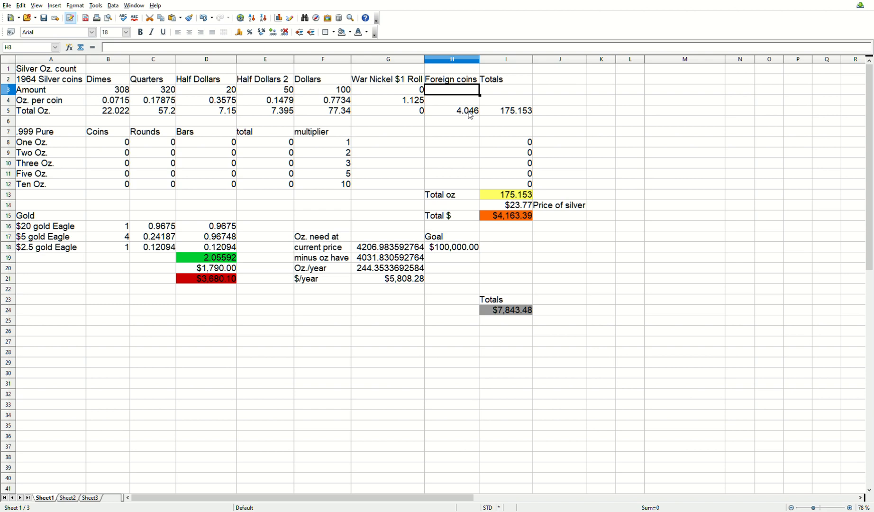
pyautogui.click(402, 92)
pyautogui.write('2')
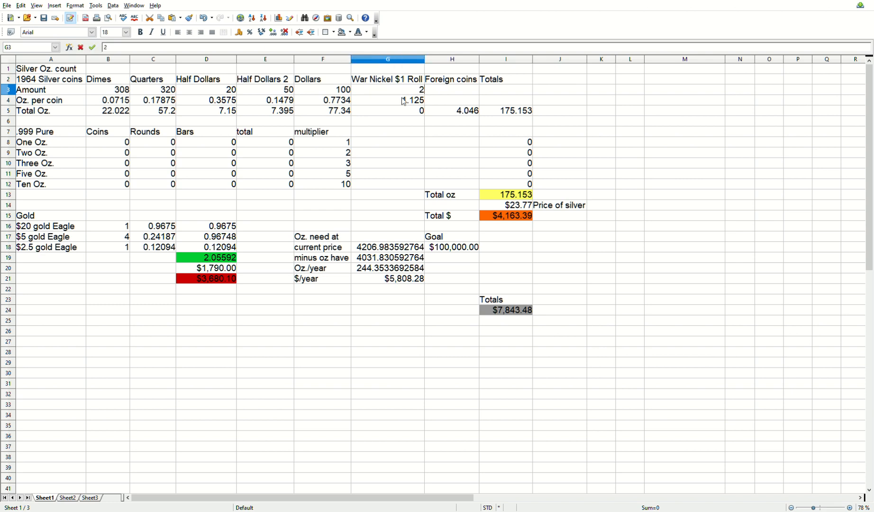
pyautogui.click(399, 111)
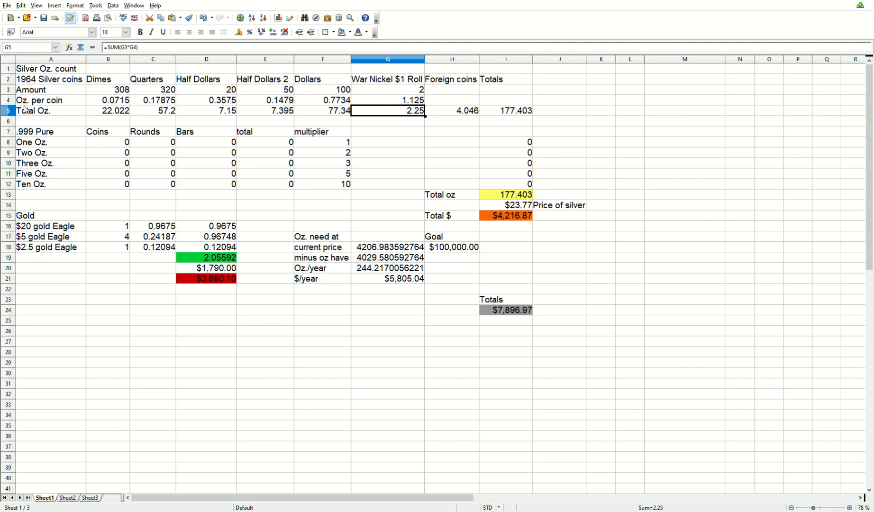
# Fill in the .999 Pure Coins counts with 300 for One Oz., 20 for Two Oz. and 4 for Ten Oz
pyautogui.click(101, 145)
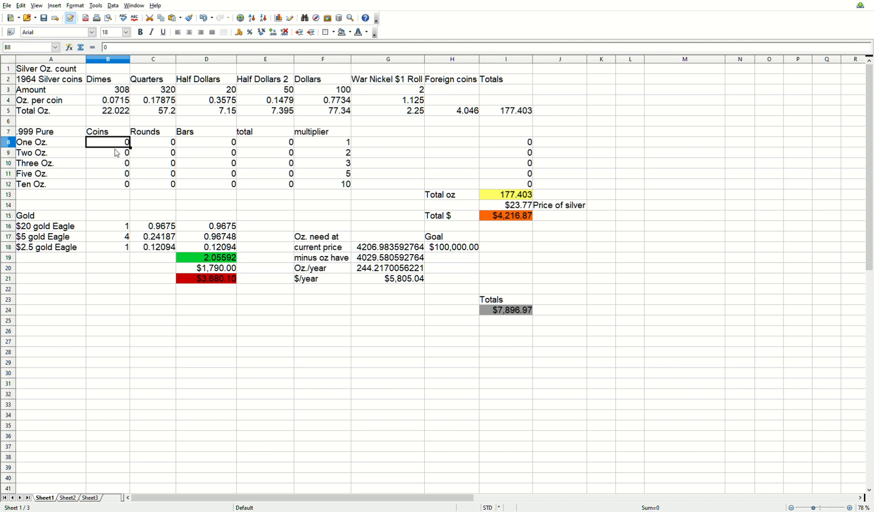
pyautogui.write('300')
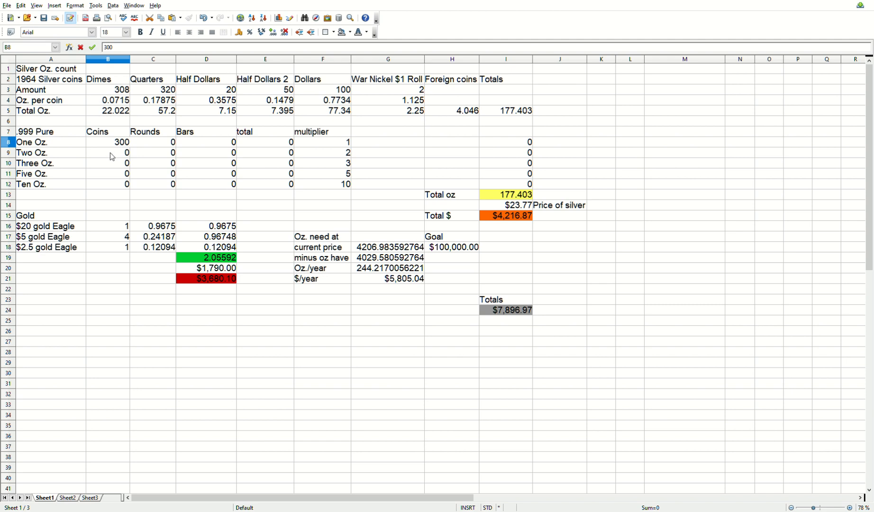
pyautogui.click(112, 156)
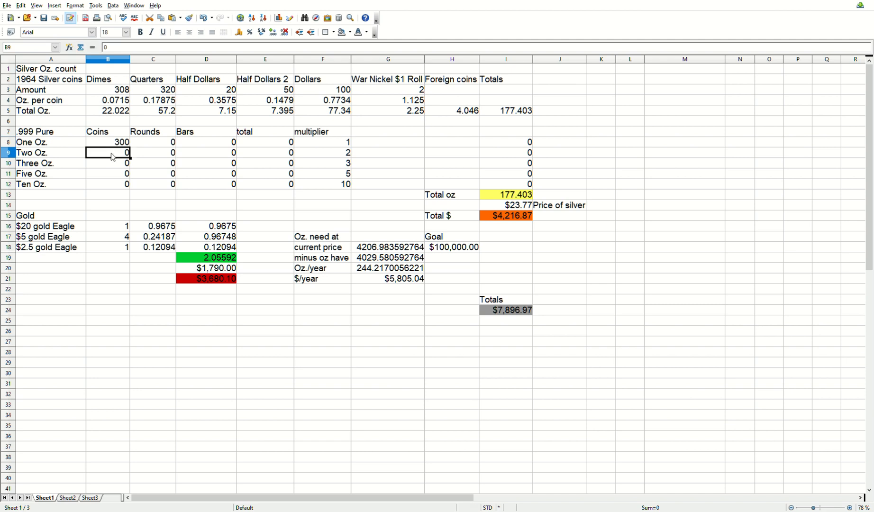
pyautogui.write('20')
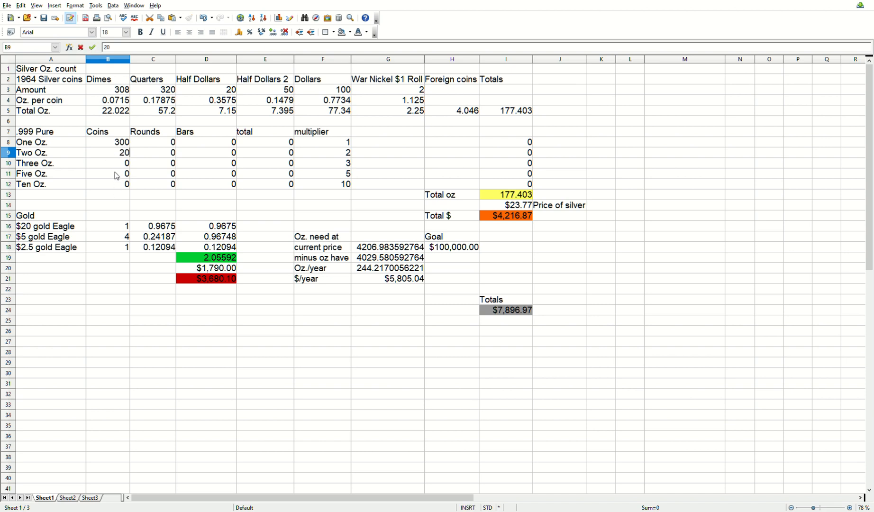
pyautogui.click(118, 173)
pyautogui.click(119, 186)
pyautogui.write('4')
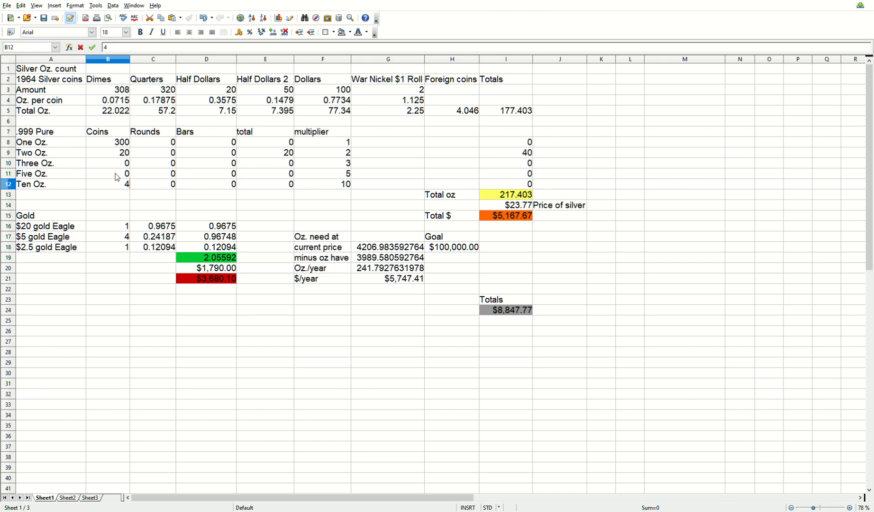
pyautogui.click(118, 176)
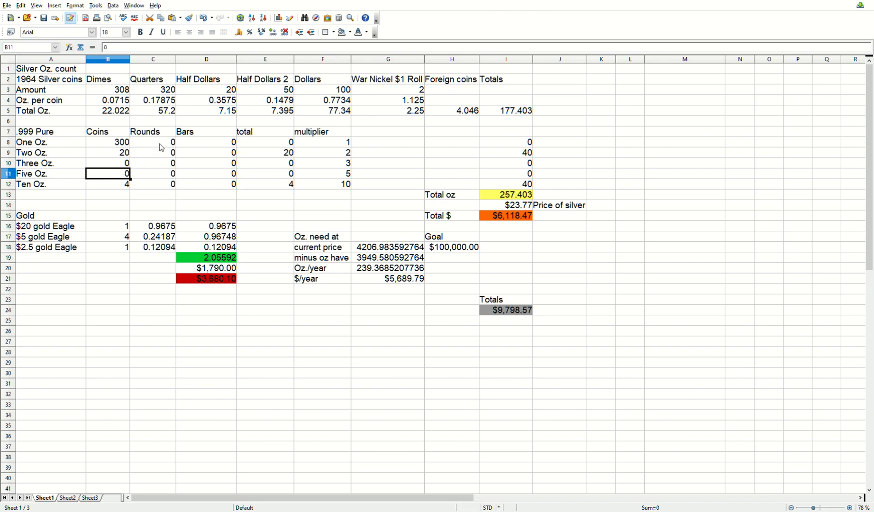
pyautogui.click(119, 143)
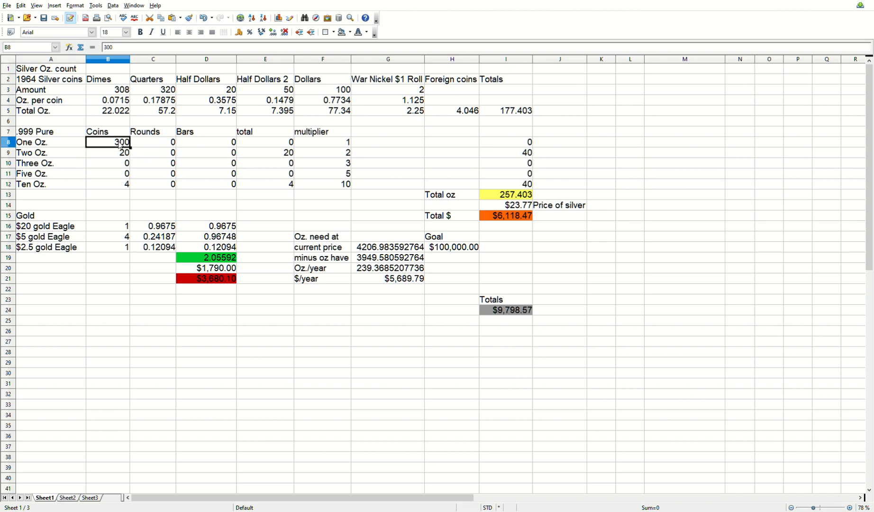
# Set the Ten Oz. Bars count in the .999 Pure section to 40 and check the row's total formula
pyautogui.click(346, 145)
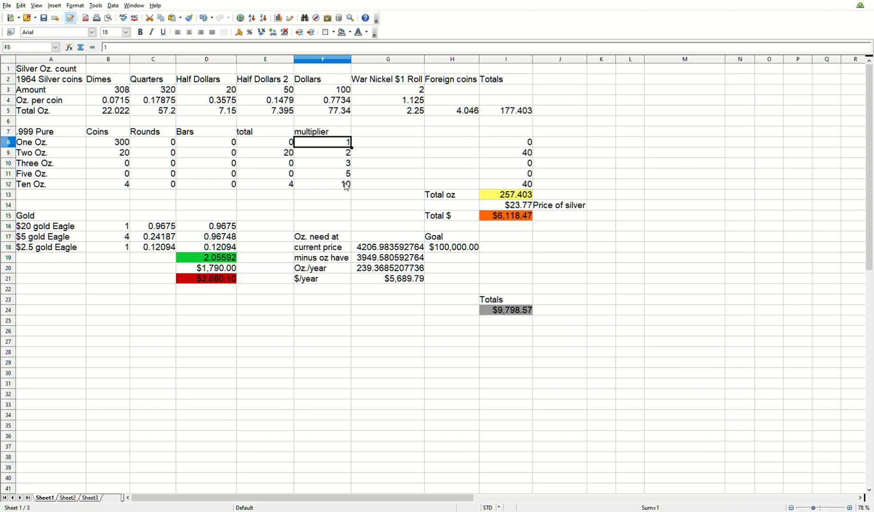
pyautogui.click(212, 189)
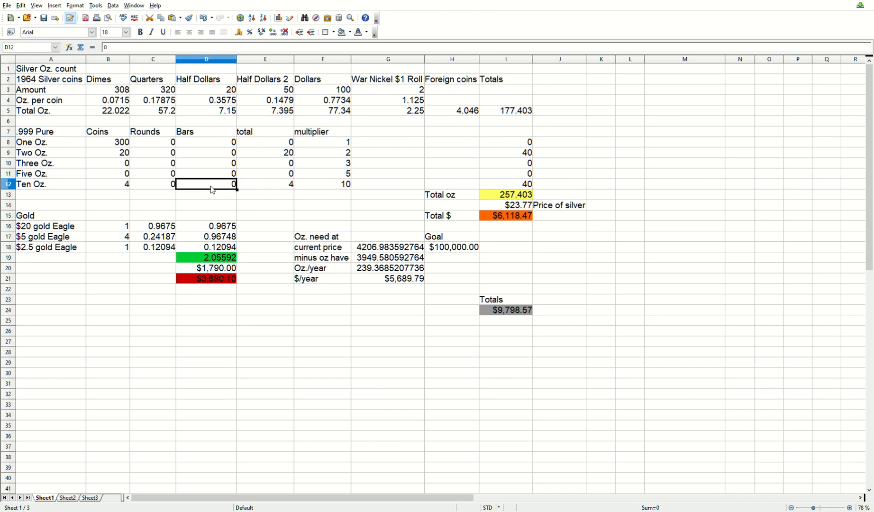
pyautogui.write('4')
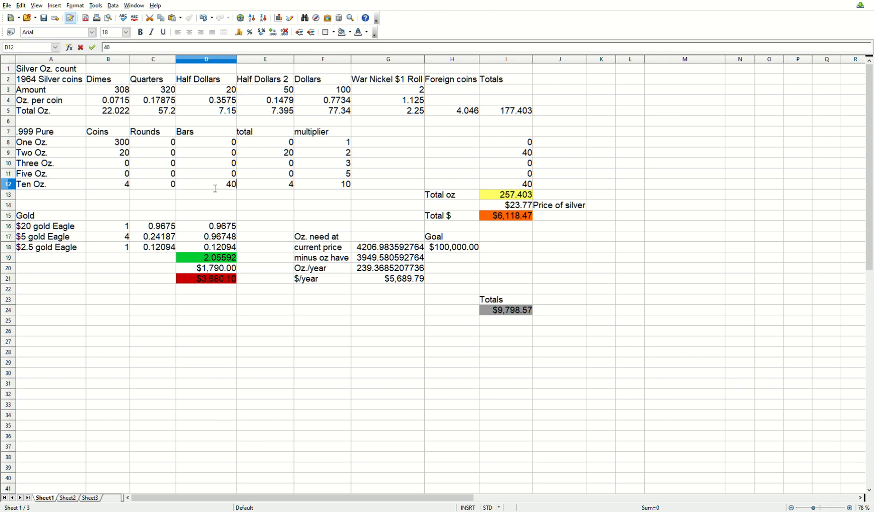
pyautogui.click(274, 189)
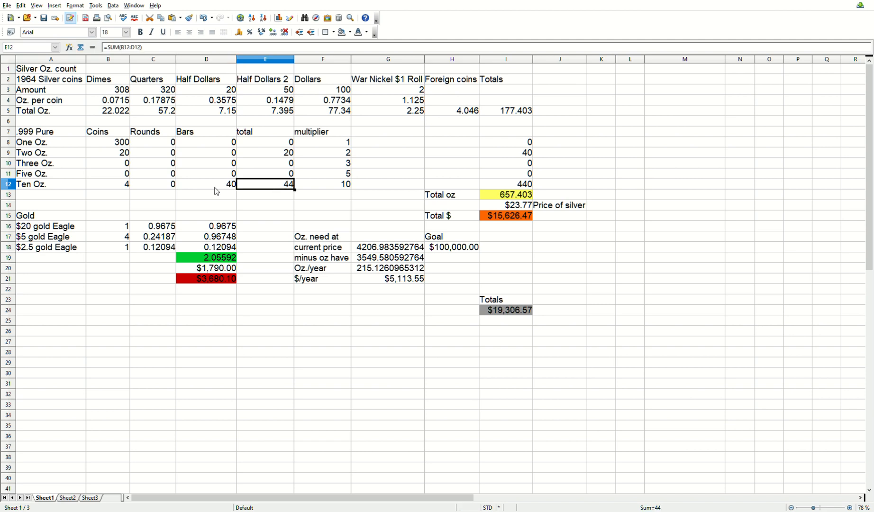
# Trace how the Ten Oz. row's coins and bars, total and multiplier lead to its ounces in the Totals column
pyautogui.click(126, 188)
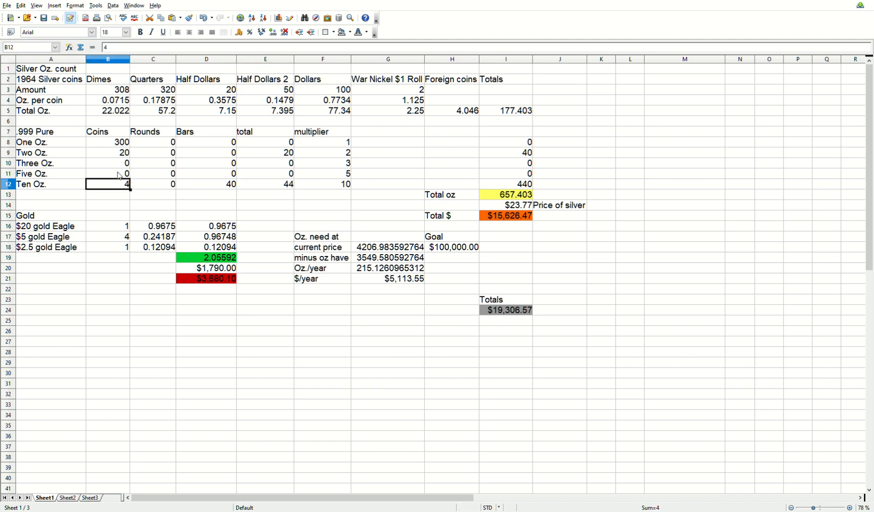
pyautogui.click(221, 190)
pyautogui.click(278, 189)
pyautogui.click(345, 188)
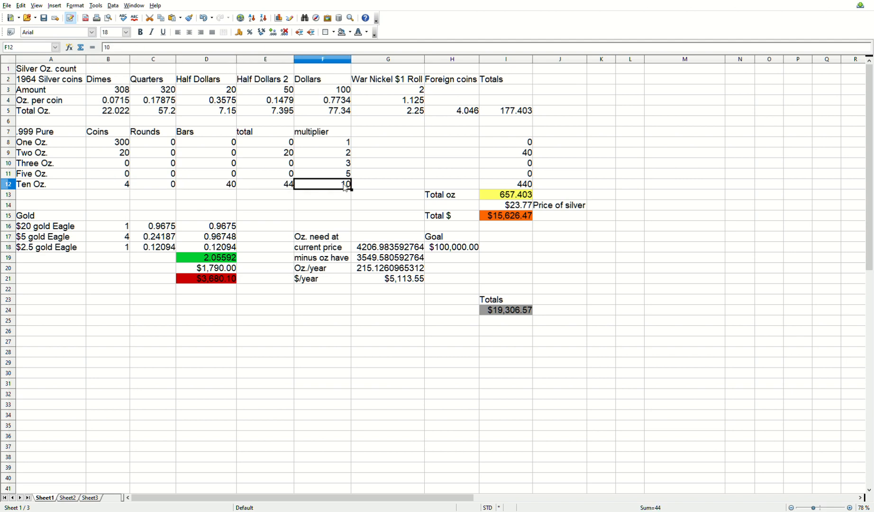
pyautogui.click(526, 187)
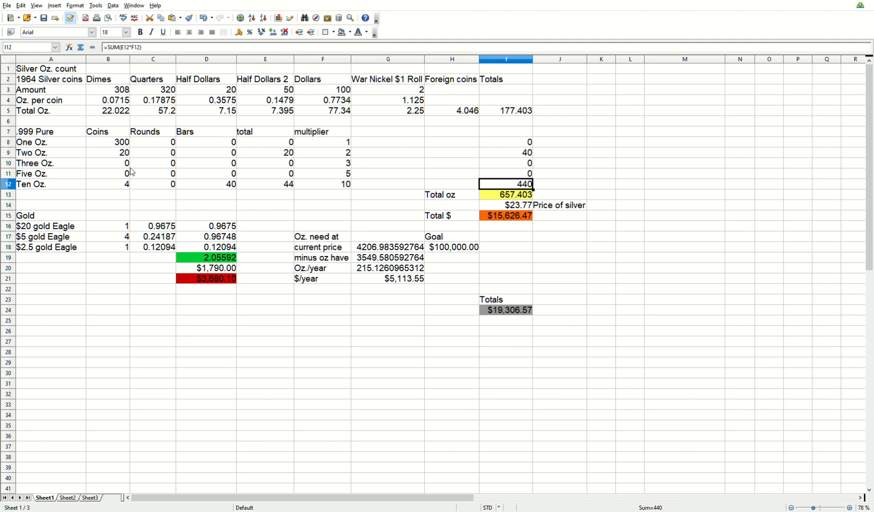
# Set the One Oz. Bars count in the .999 Pure section to 50 and check the row's ounces formula, multiplier and total
pyautogui.click(226, 145)
pyautogui.write('50')
pyautogui.press('Return')
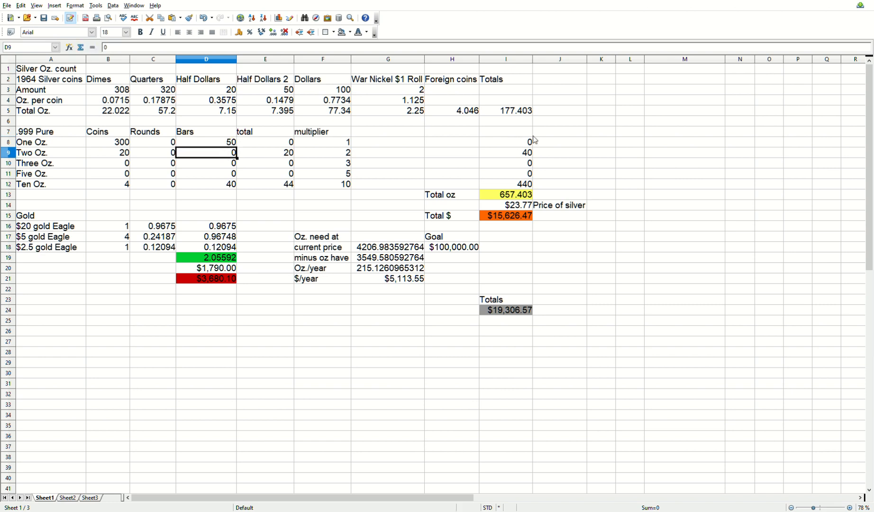
pyautogui.click(527, 144)
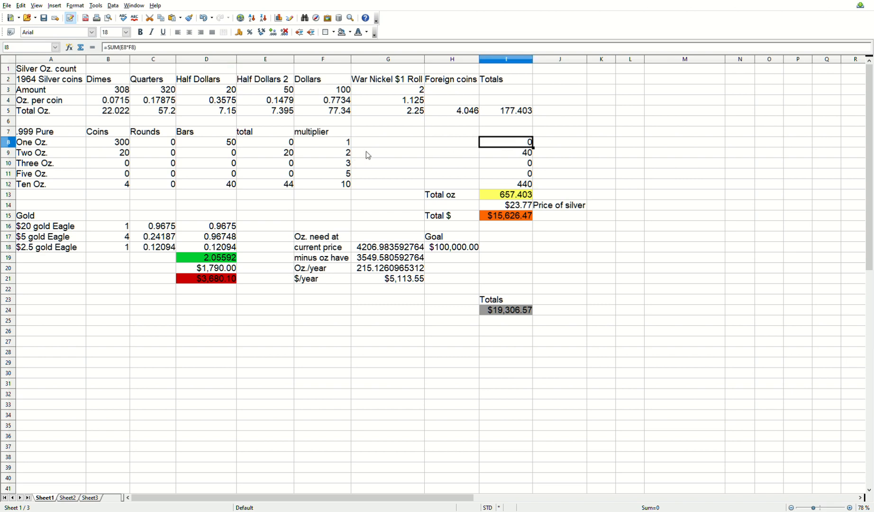
pyautogui.click(339, 147)
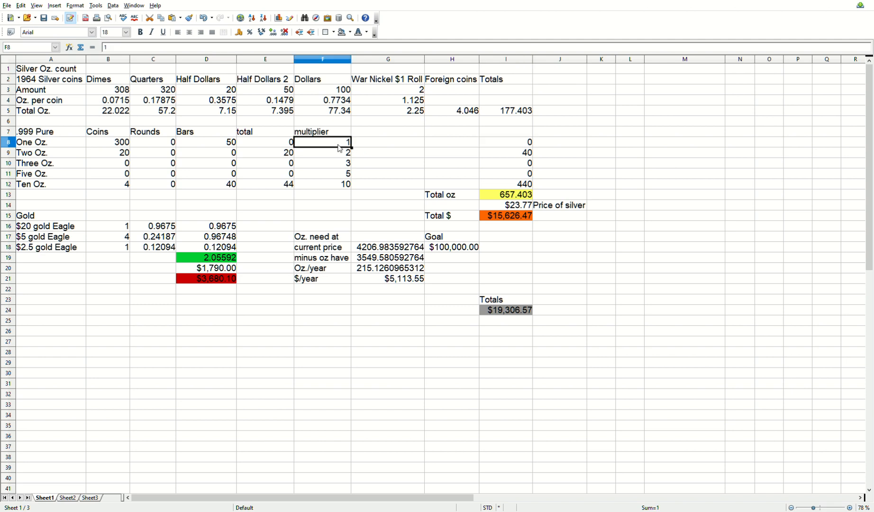
pyautogui.click(286, 146)
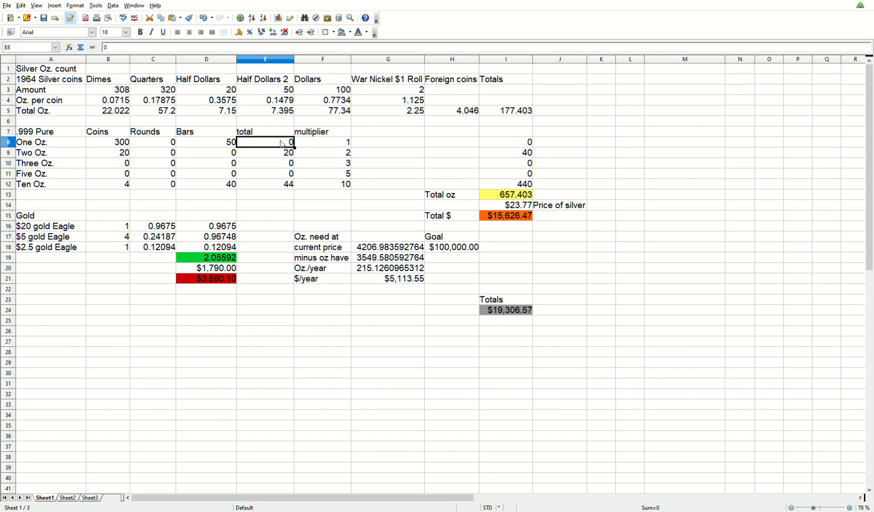
# Replace the One Oz. row's fixed total with a formula summing its coins, rounds and bars, =SUM(B8:D8), modelled on the Two Oz. row
pyautogui.click(281, 155)
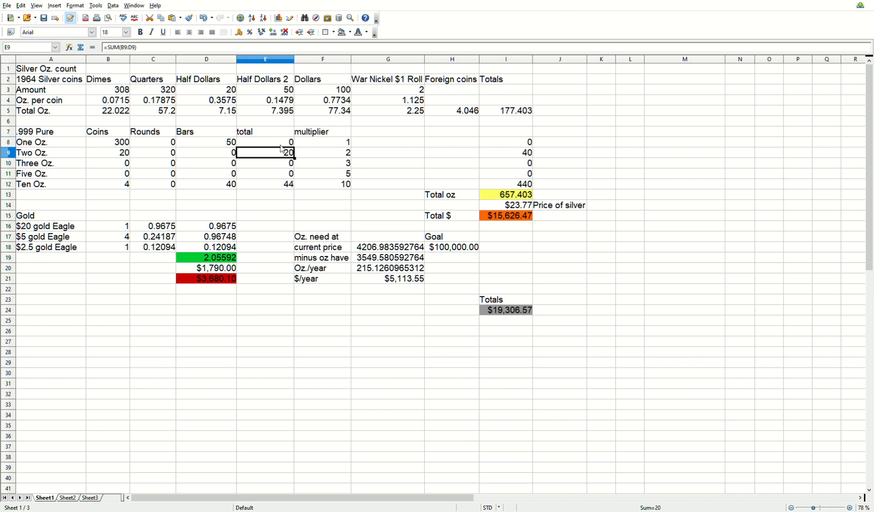
pyautogui.click(280, 146)
pyautogui.click(177, 53)
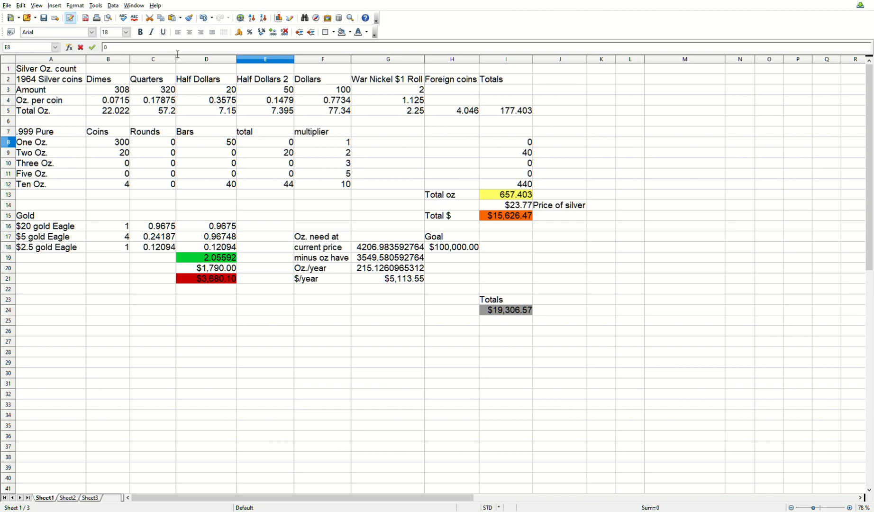
pyautogui.press('BackSpace')
pyautogui.write('=sum(')
pyautogui.click(128, 145)
pyautogui.moveTo(128, 147); pyautogui.dragTo(221, 146)
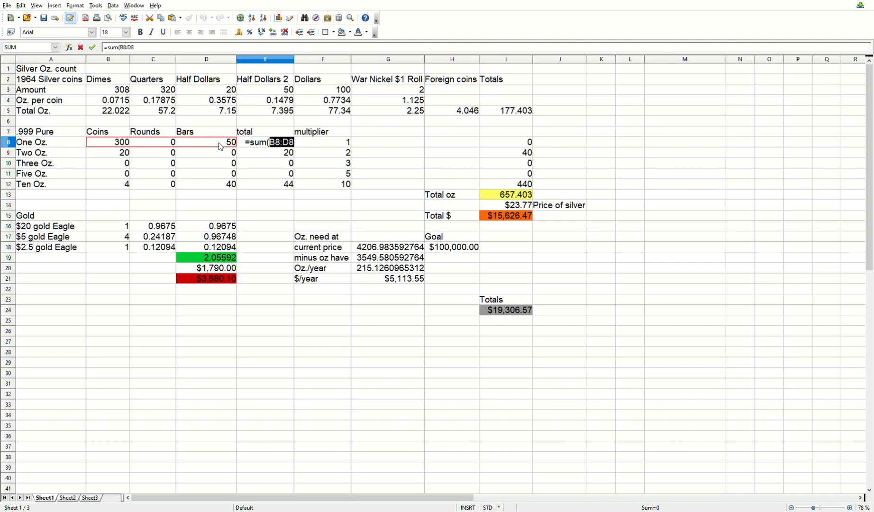
pyautogui.write(')')
pyautogui.press('Return')
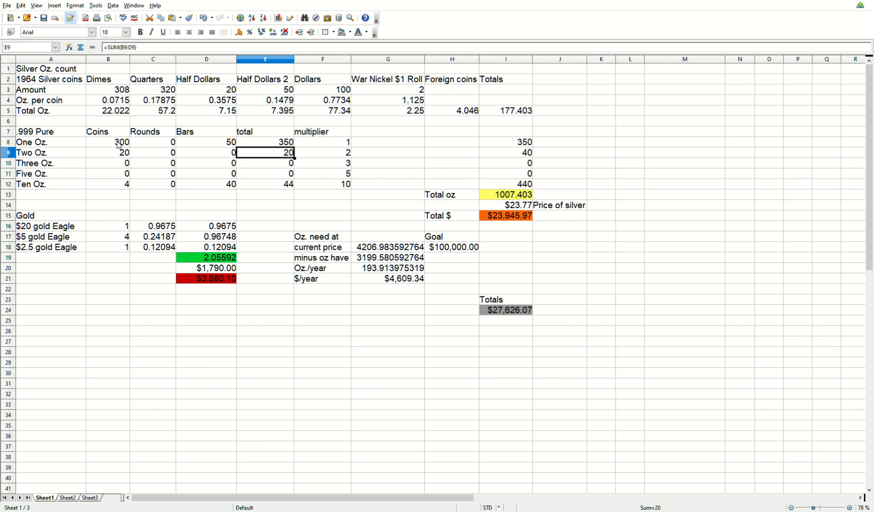
# Check the One Oz. row's multiplier and ounces formula, and examine which cells the Total oz formula adds up
pyautogui.click(331, 143)
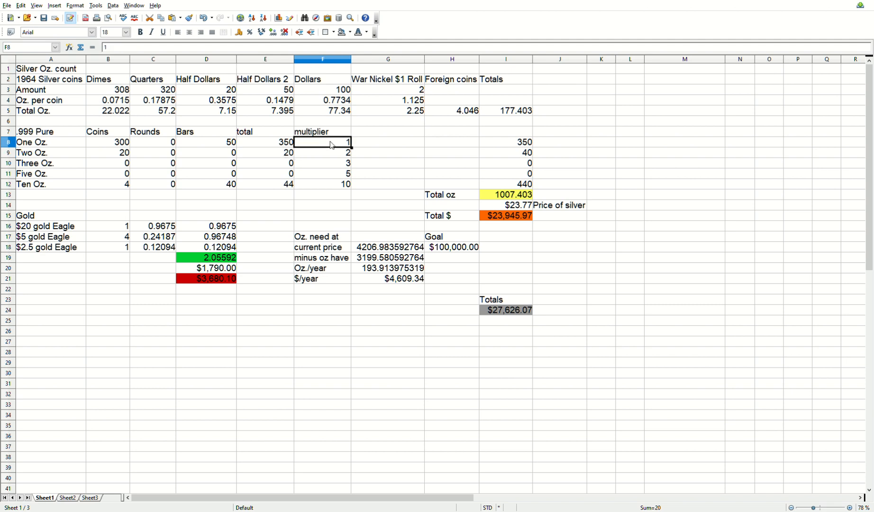
pyautogui.click(530, 143)
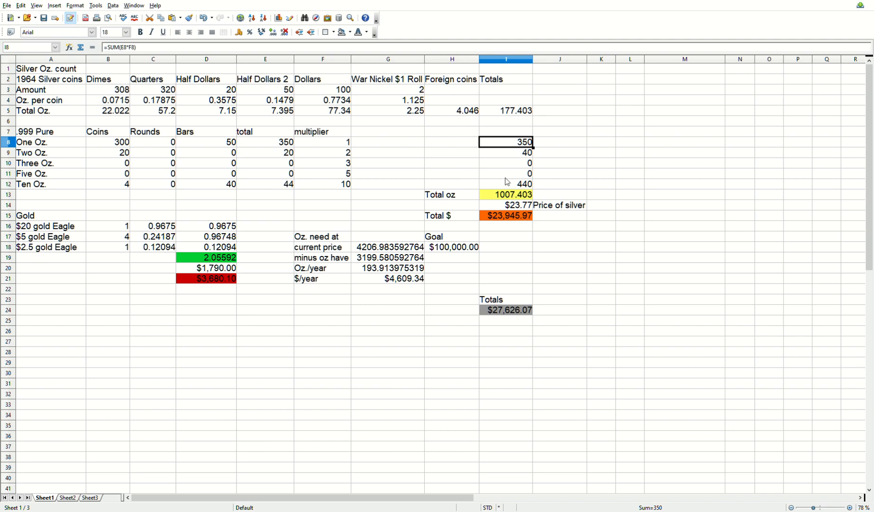
pyautogui.click(507, 196)
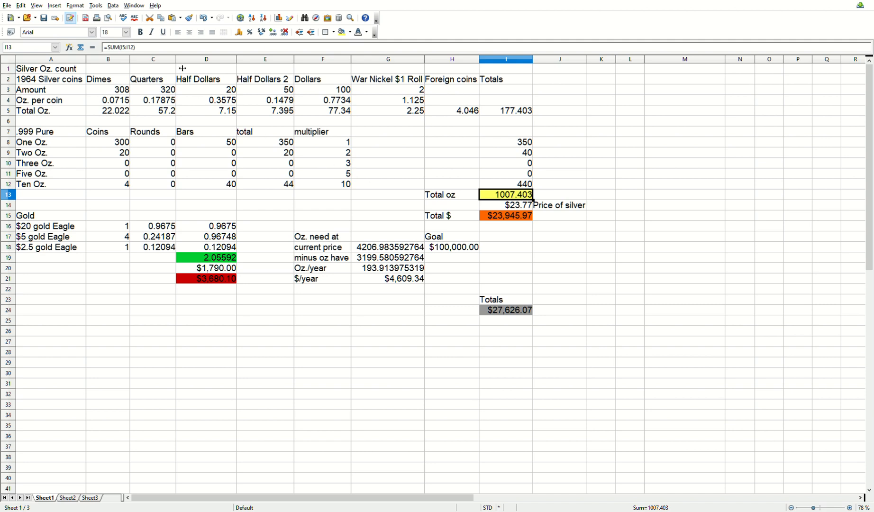
pyautogui.click(176, 52)
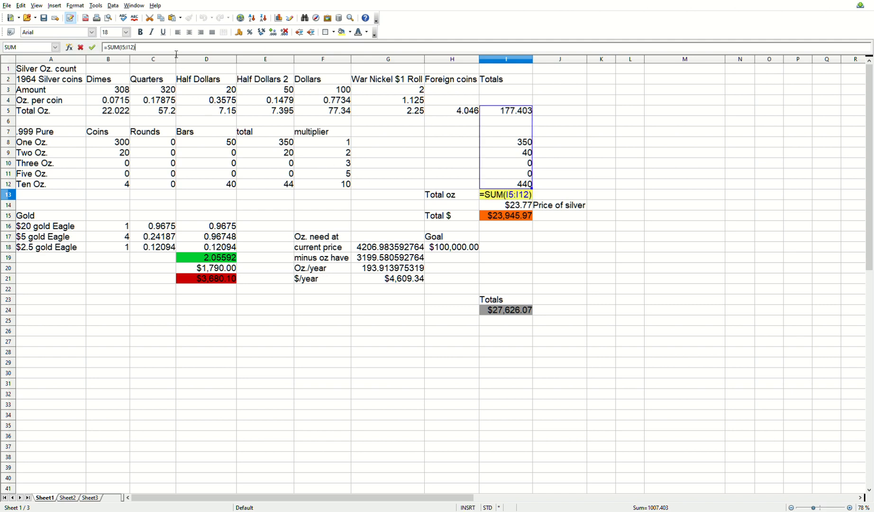
pyautogui.press('Return')
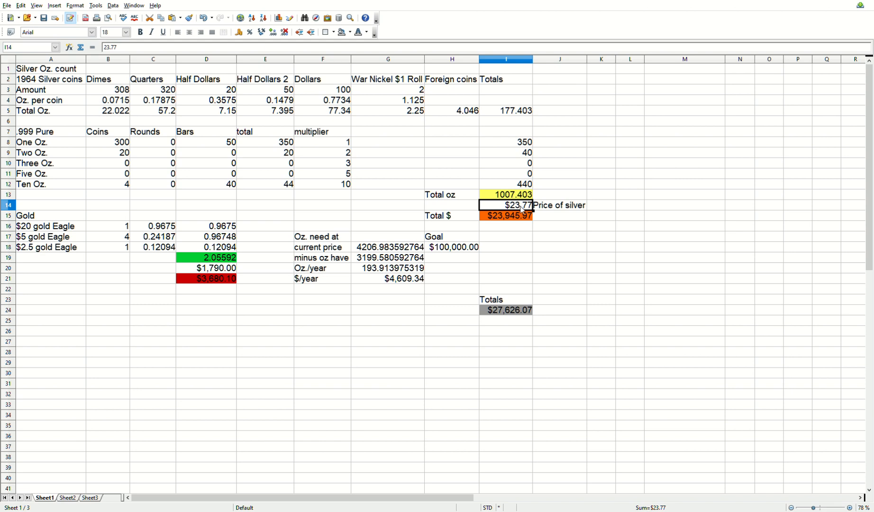
# Set the price of silver to 25 dollars
pyautogui.press('Delete')
pyautogui.write('25')
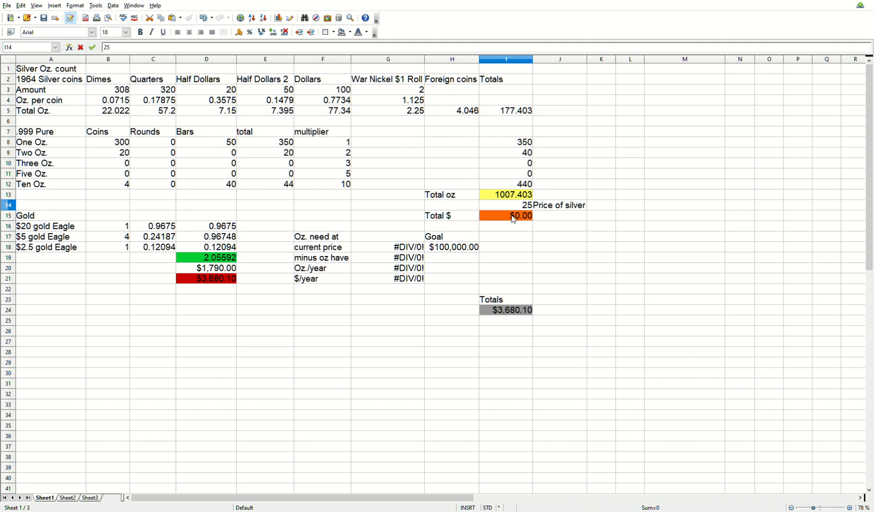
pyautogui.press('Return')
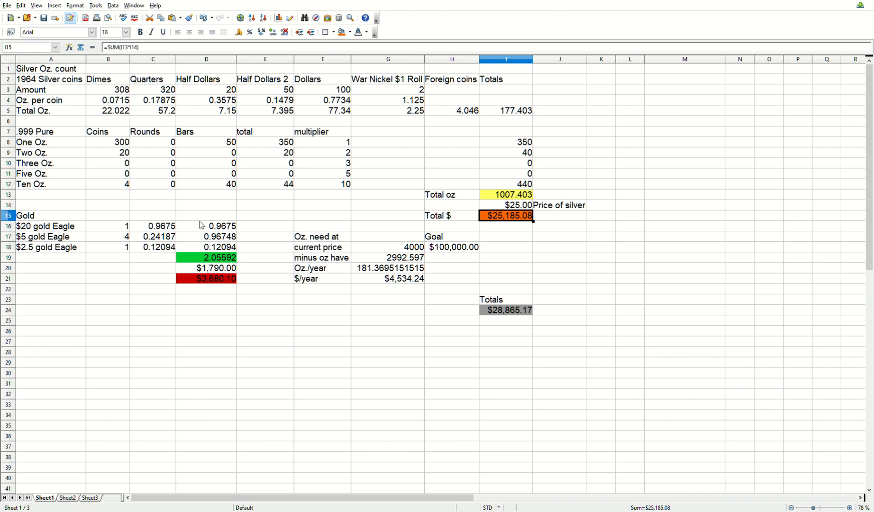
# Examine the three gold Eagle rows and the formulas for the gold value, the silver Total $ and the combined Totals
pyautogui.click(77, 231)
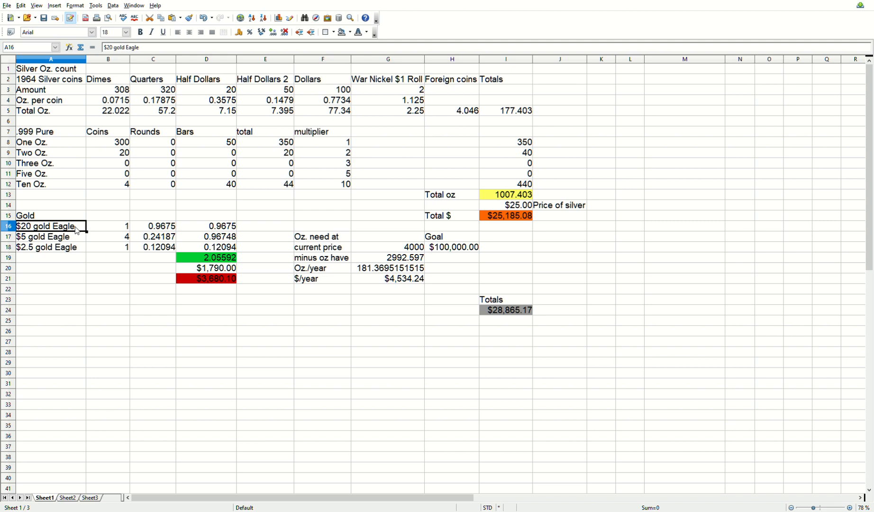
pyautogui.click(80, 237)
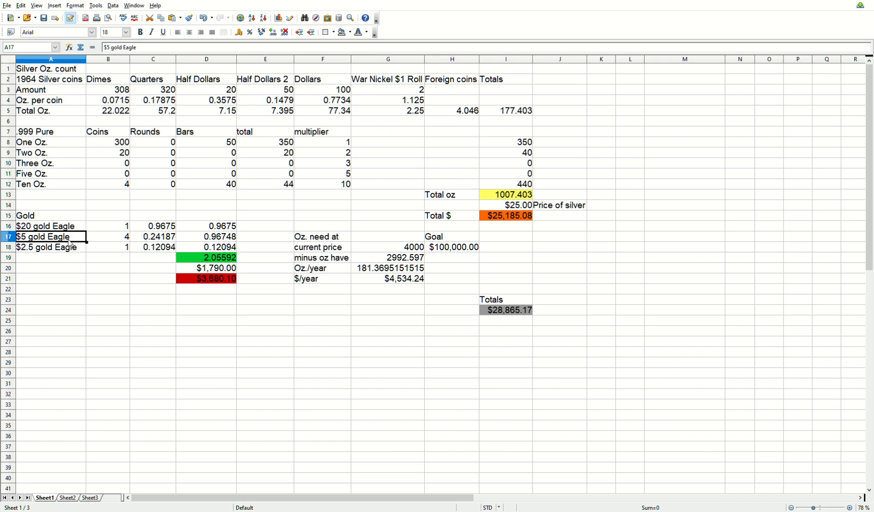
pyautogui.click(73, 249)
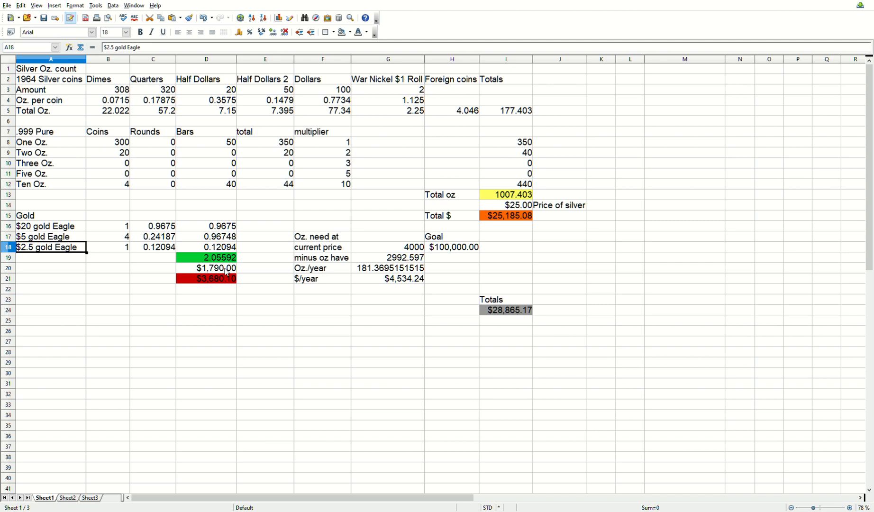
pyautogui.click(219, 282)
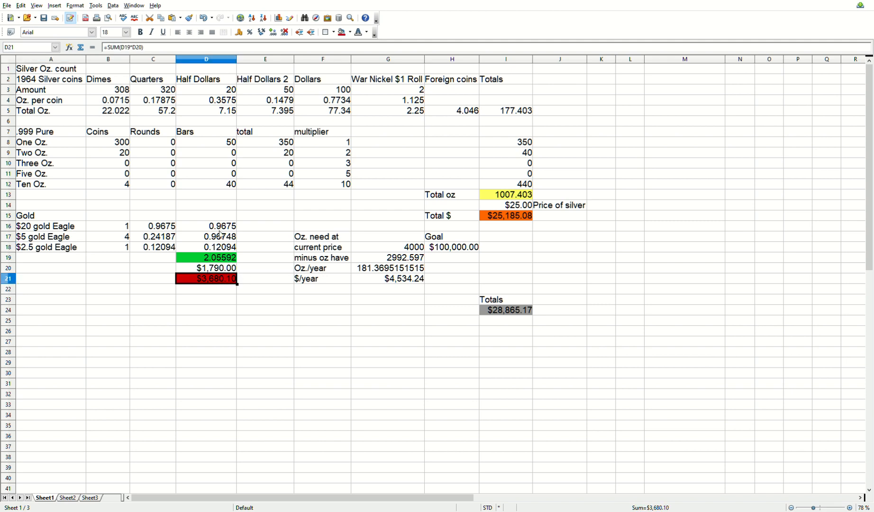
pyautogui.click(510, 215)
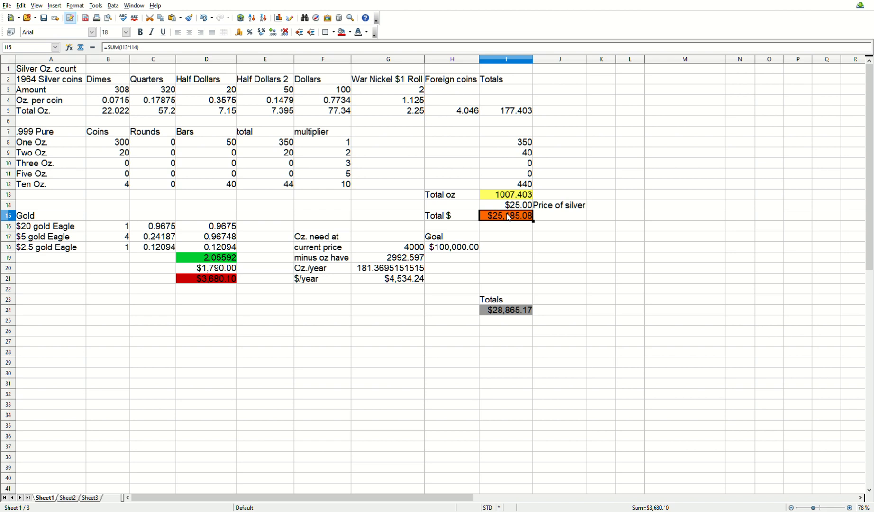
pyautogui.click(504, 314)
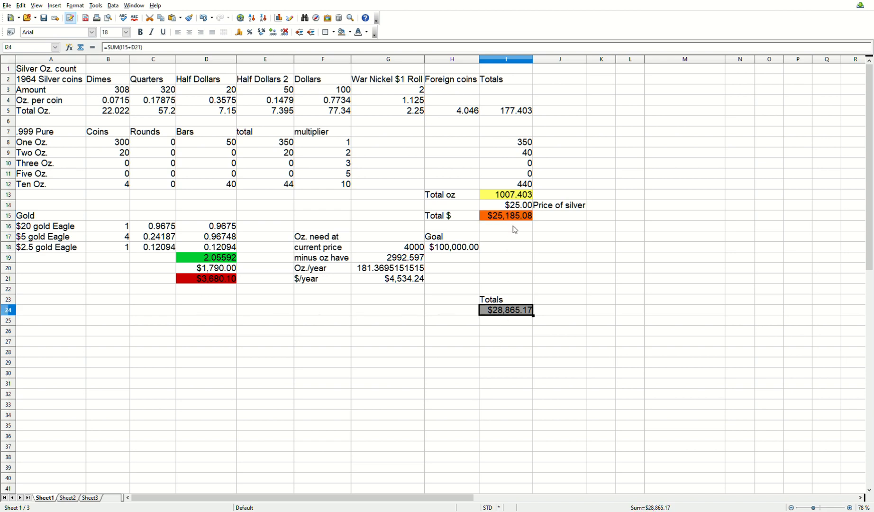